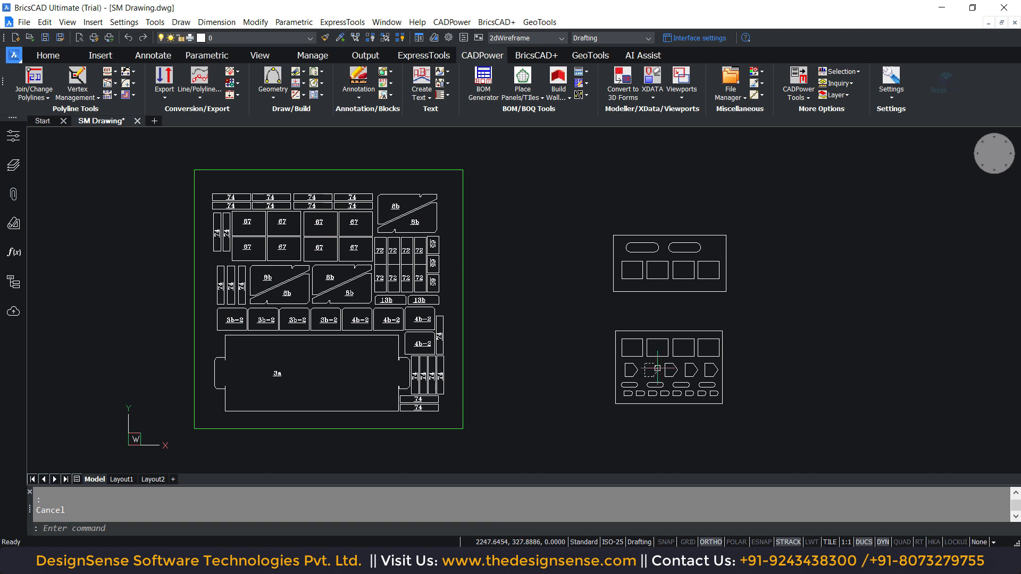
{"action": "scroll", "coordinate": [681, 367], "scroll_direction": "up", "scroll_amount": 2}
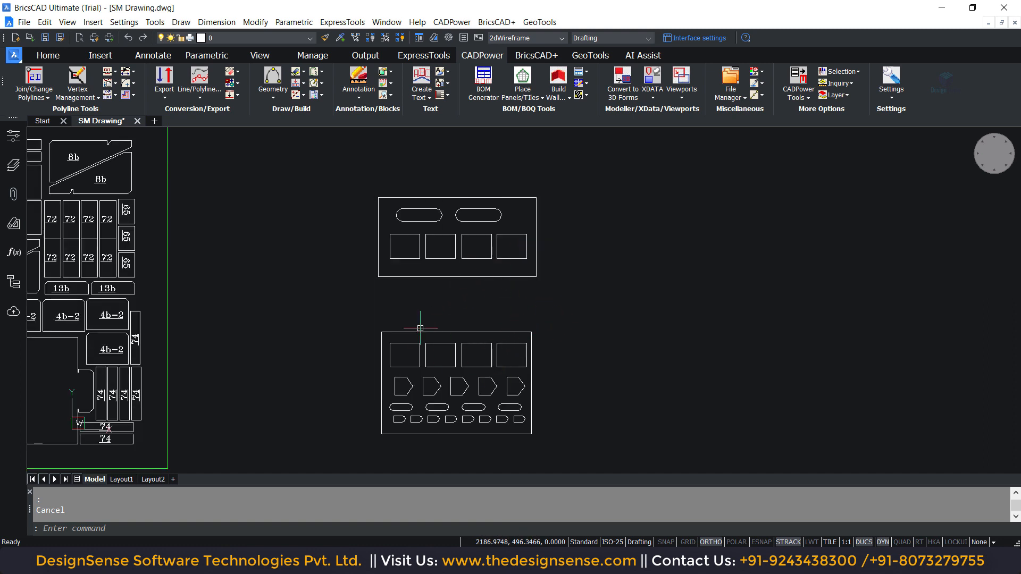
{"action": "left_click", "coordinate": [451, 22]}
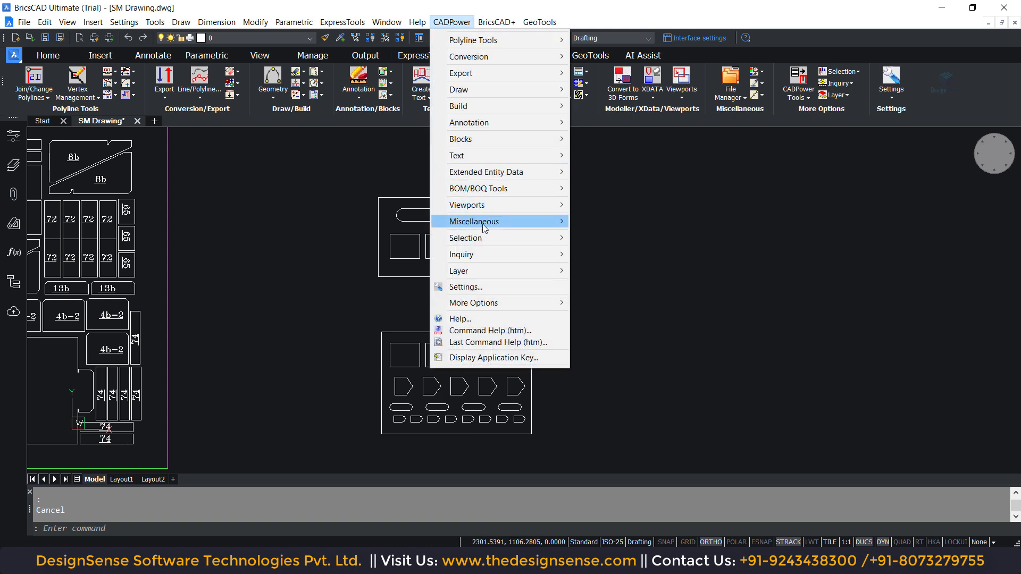
{"action": "mouse_move", "coordinate": [485, 227]}
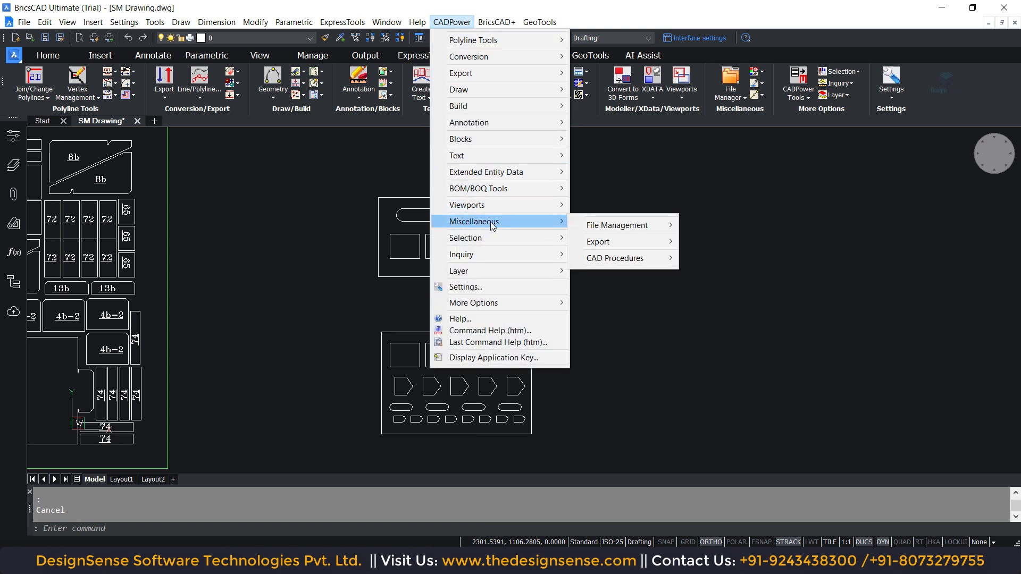
{"action": "mouse_move", "coordinate": [617, 259]}
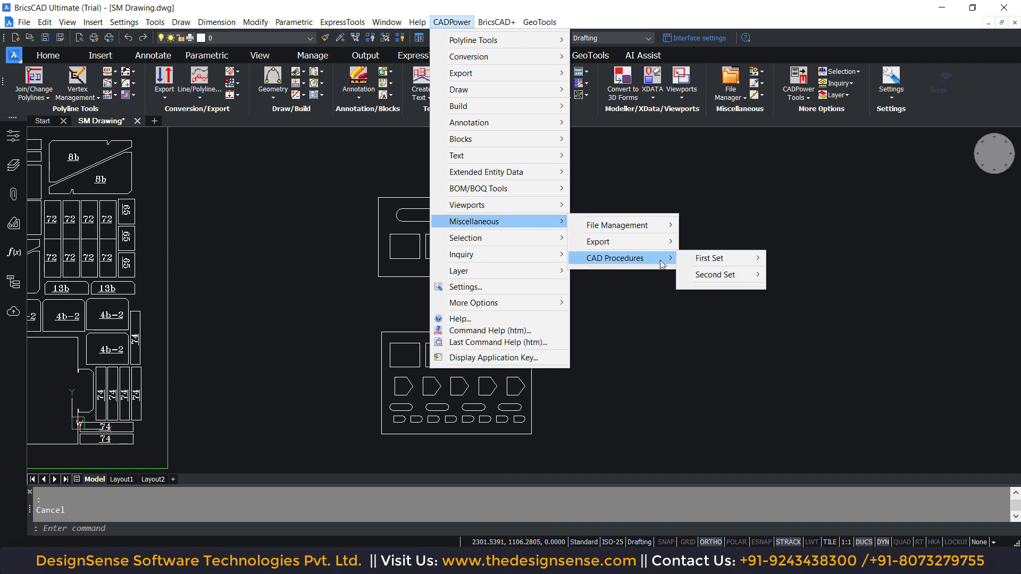
{"action": "mouse_move", "coordinate": [716, 281]}
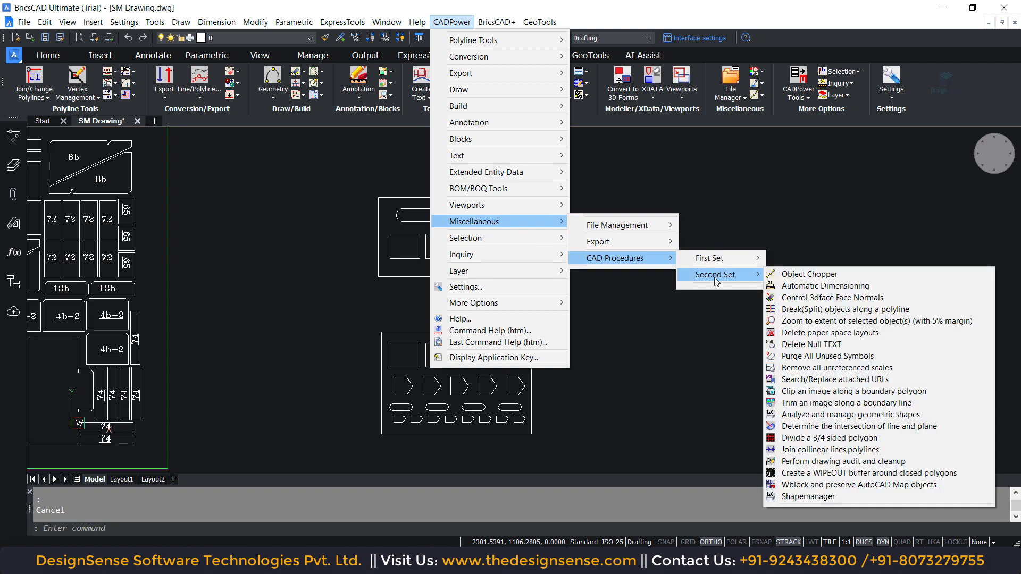
{"action": "left_click", "coordinate": [814, 498]}
{"action": "left_click", "coordinate": [649, 385]}
{"action": "left_click", "coordinate": [665, 390]}
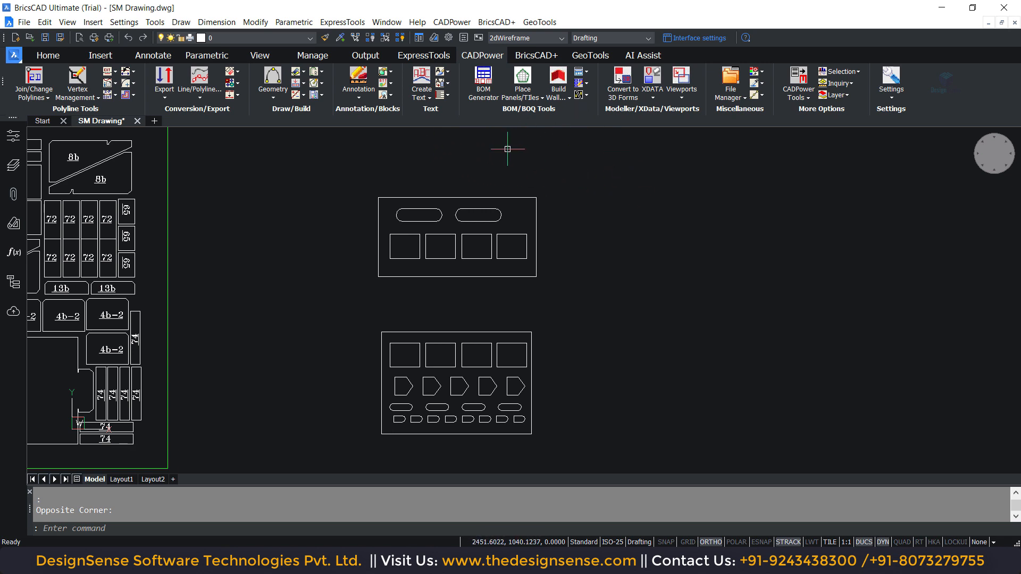
{"action": "left_click", "coordinate": [761, 95]}
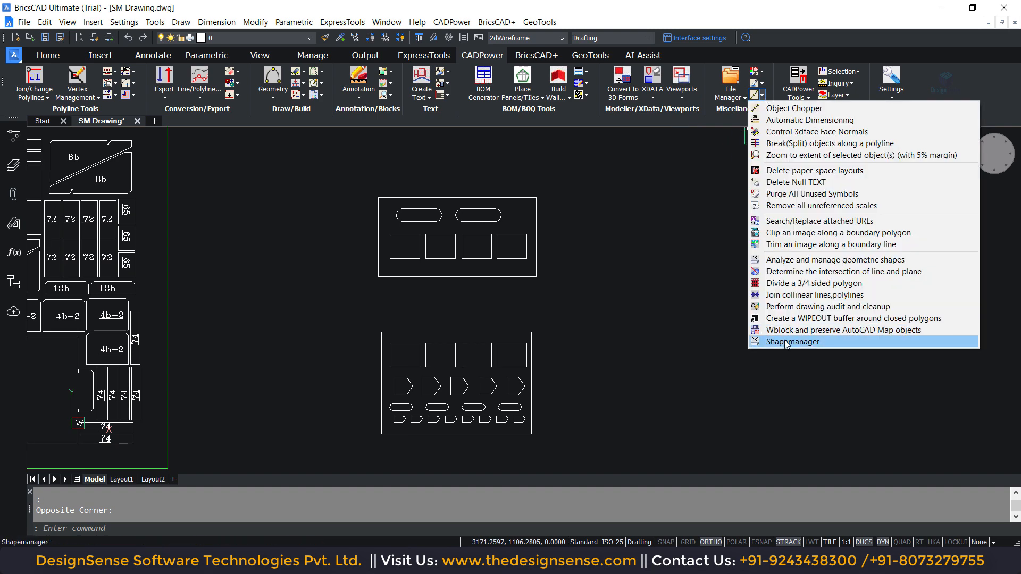
{"action": "left_click", "coordinate": [827, 342]}
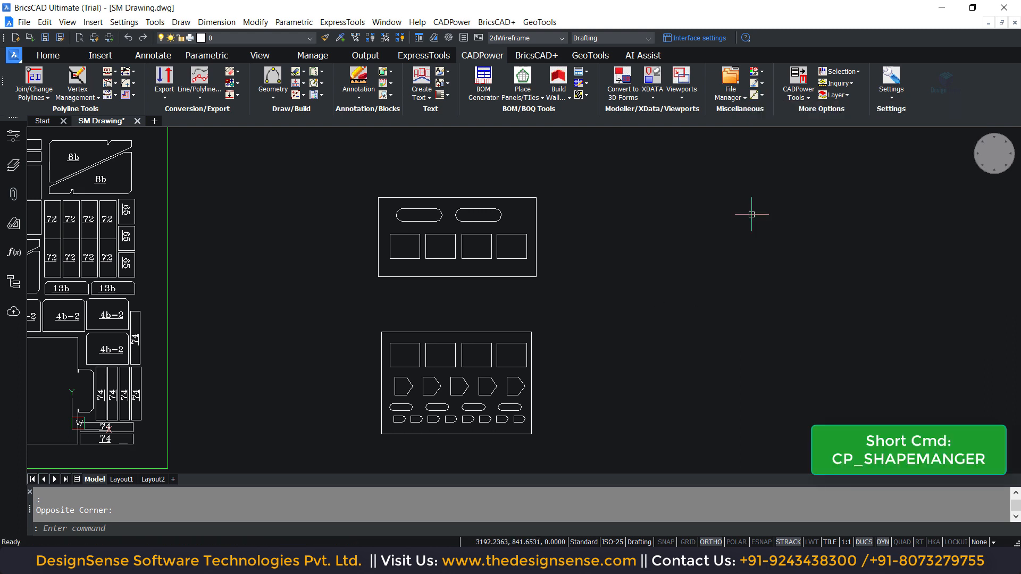
- Run CP_SHAPEMANAGER on all the closed shapes inside the lower plate outline, continuing past the data preparation tip
{"action": "type", "text": "cp_shape"}
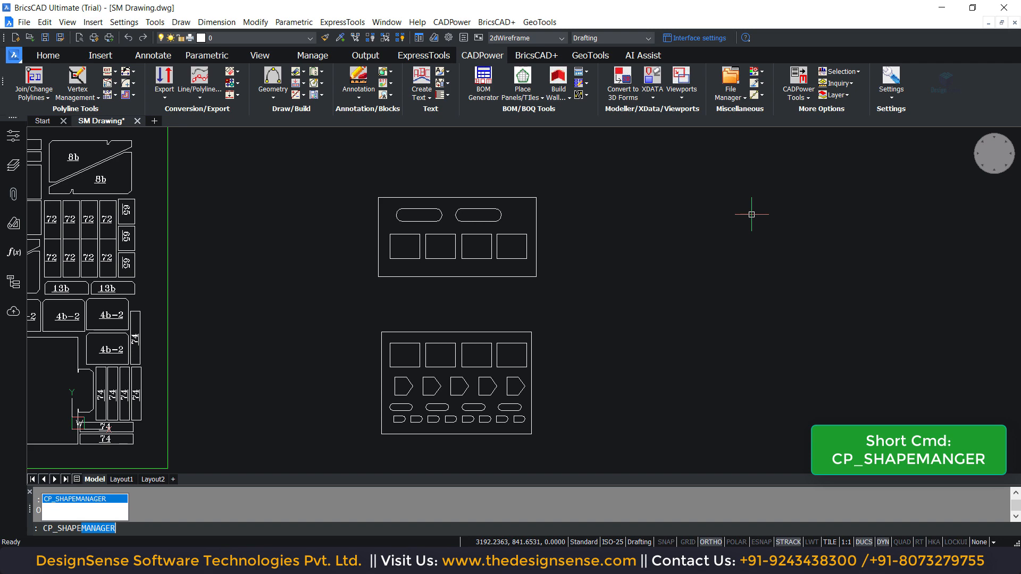
{"action": "key", "text": "Return"}
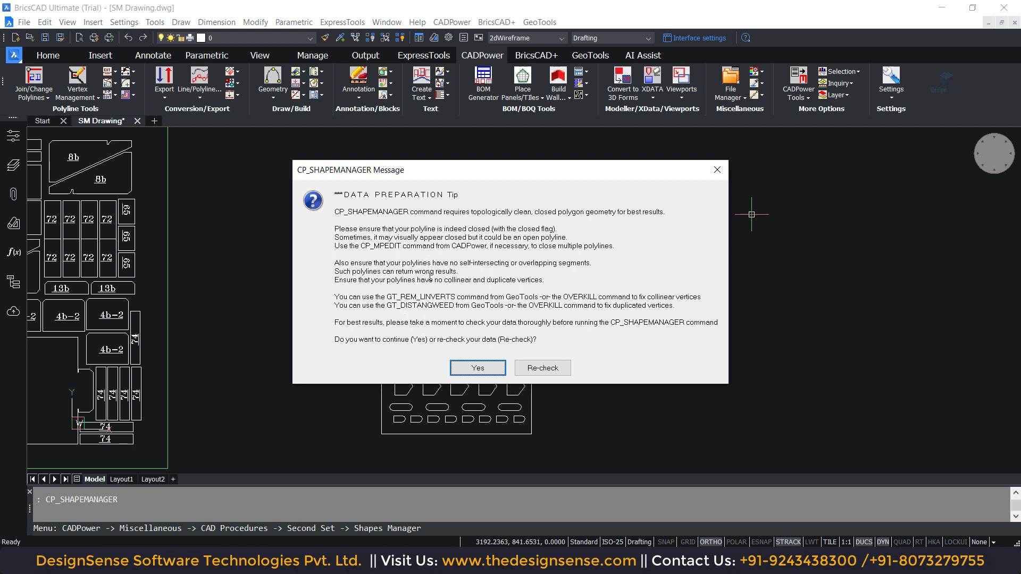
{"action": "left_click", "coordinate": [475, 368]}
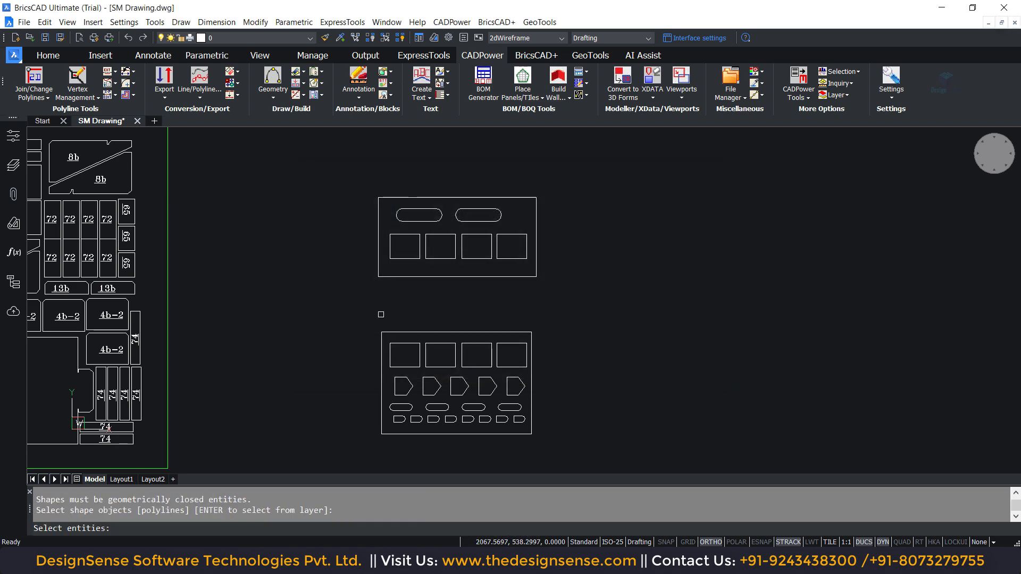
{"action": "left_click", "coordinate": [388, 299]}
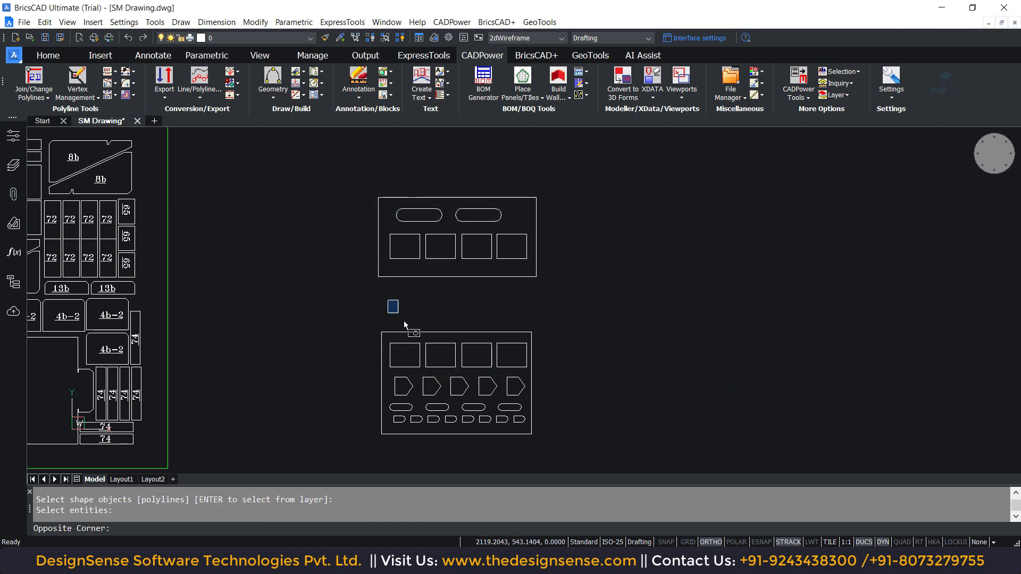
{"action": "left_click", "coordinate": [528, 446]}
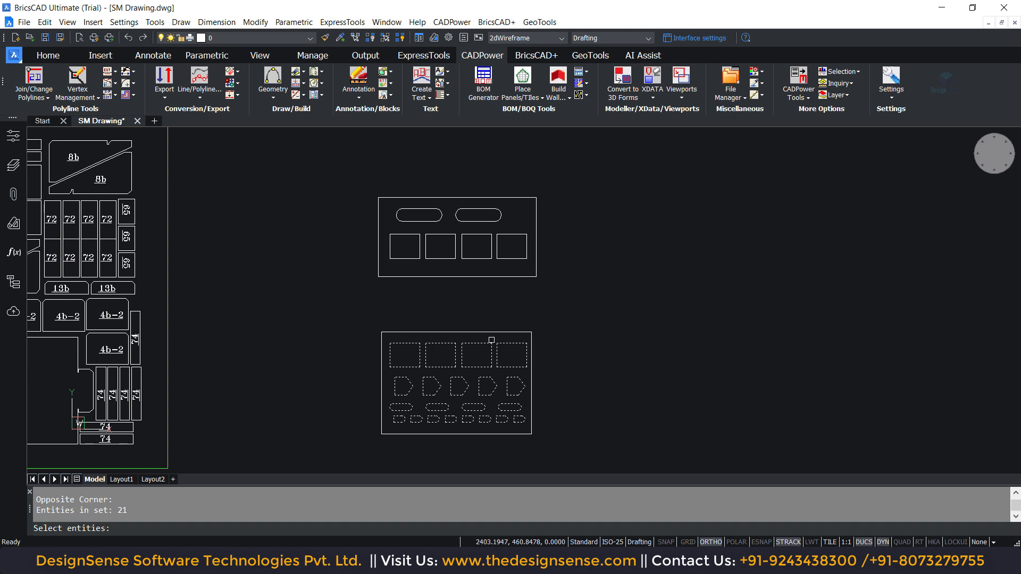
{"action": "key", "text": "Return"}
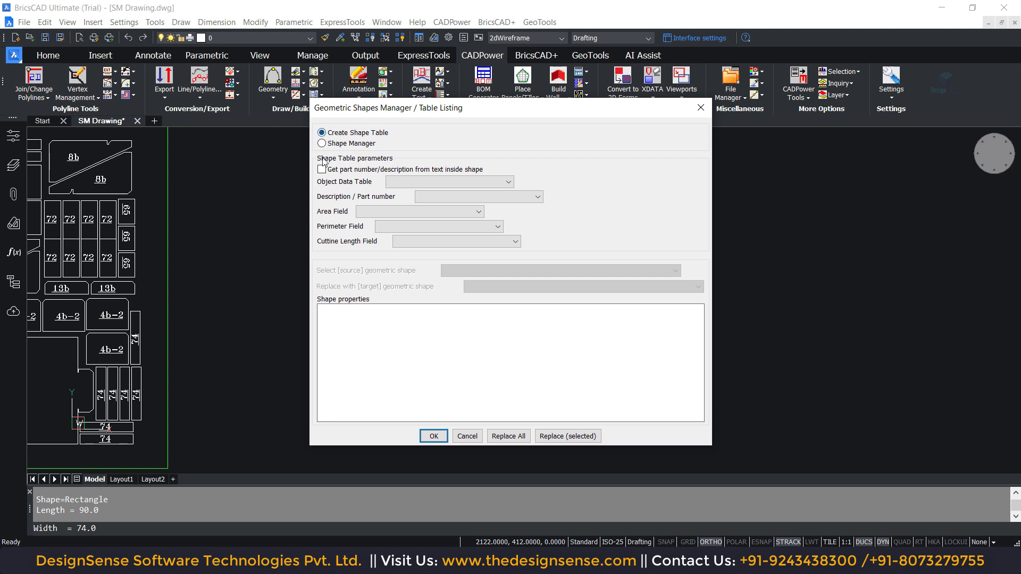
- Create a shape table without object data and place it beside the lower plate at a scale factor of 5
{"action": "left_click", "coordinate": [321, 134]}
{"action": "left_click", "coordinate": [434, 436]}
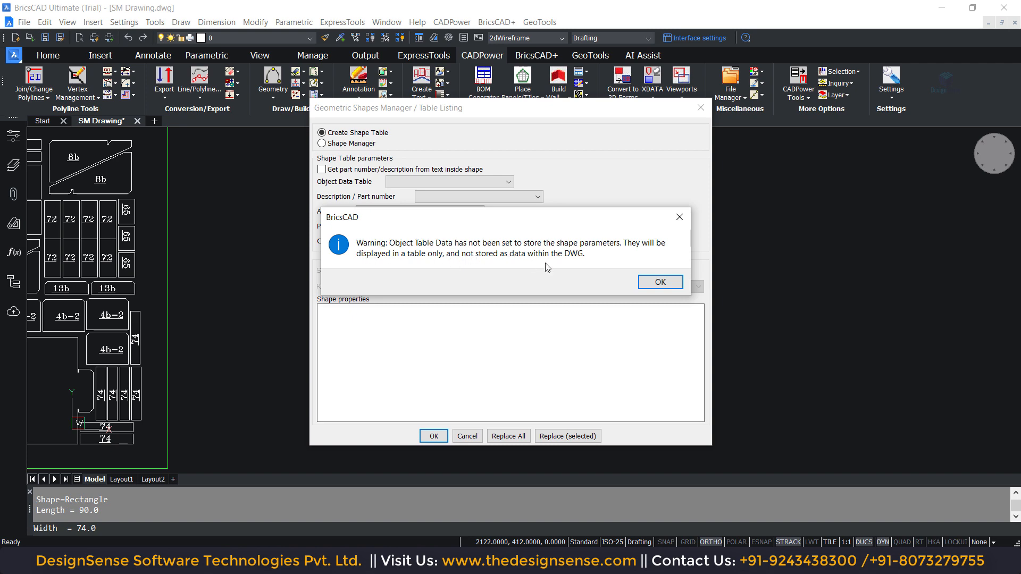
{"action": "left_click", "coordinate": [658, 283]}
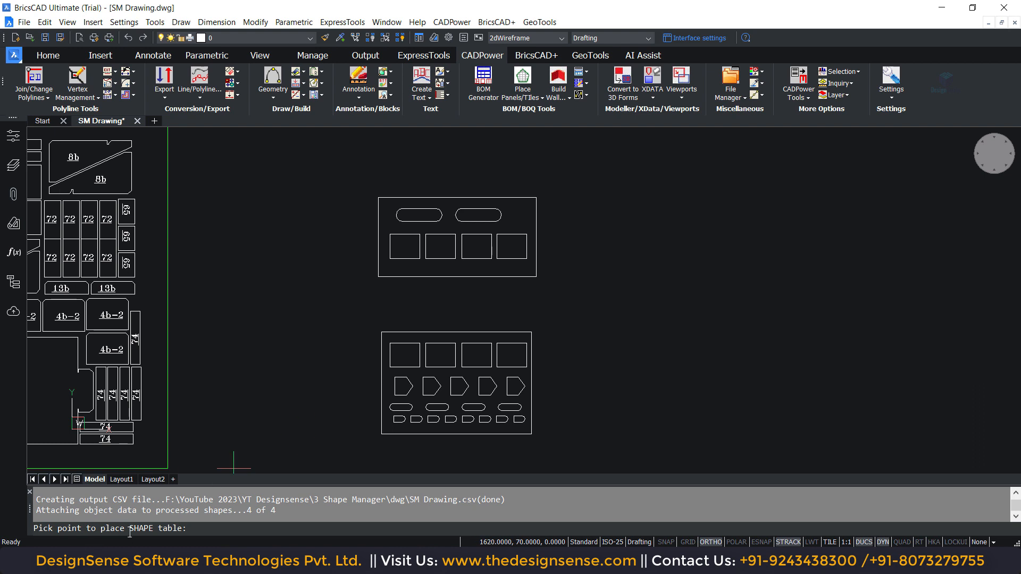
{"action": "left_click", "coordinate": [568, 338]}
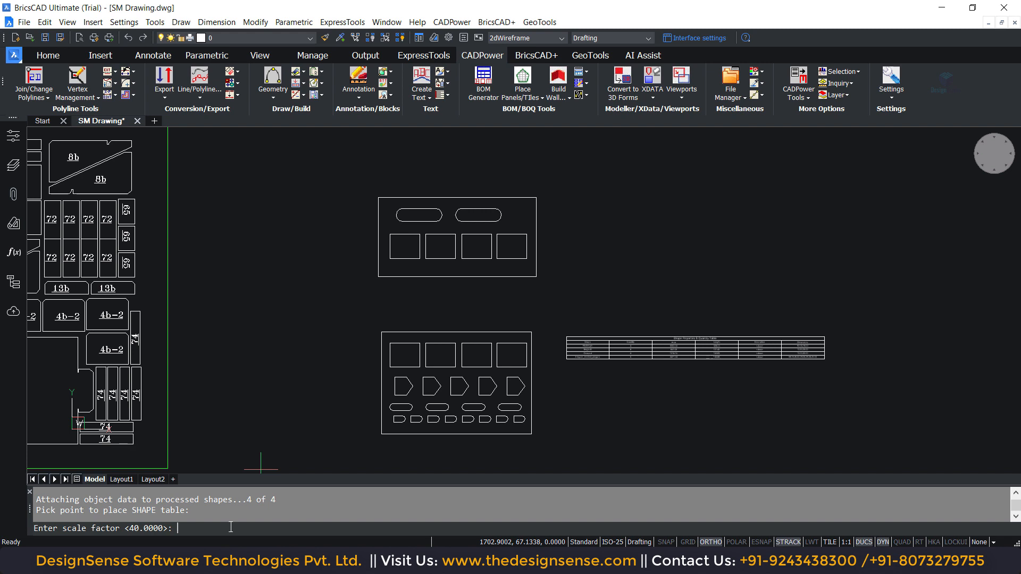
{"action": "key", "text": "Return"}
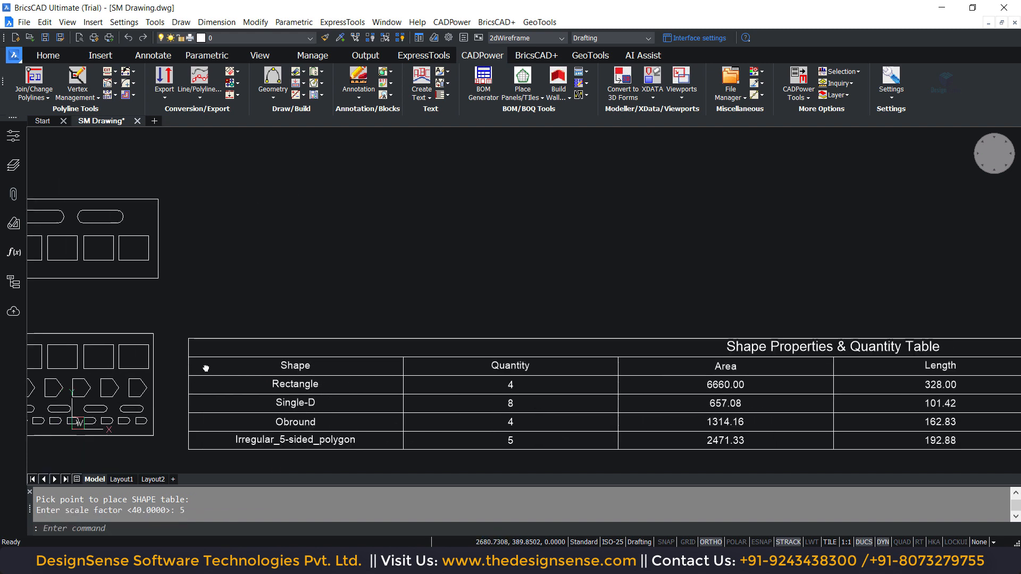
- Examine the shapes, quantities, areas, lengths and dimensions listed in the lower plate's shape table
{"action": "scroll", "coordinate": [356, 310], "scroll_direction": "down", "scroll_amount": 5}
{"action": "scroll", "coordinate": [385, 331], "scroll_direction": "up", "scroll_amount": 2}
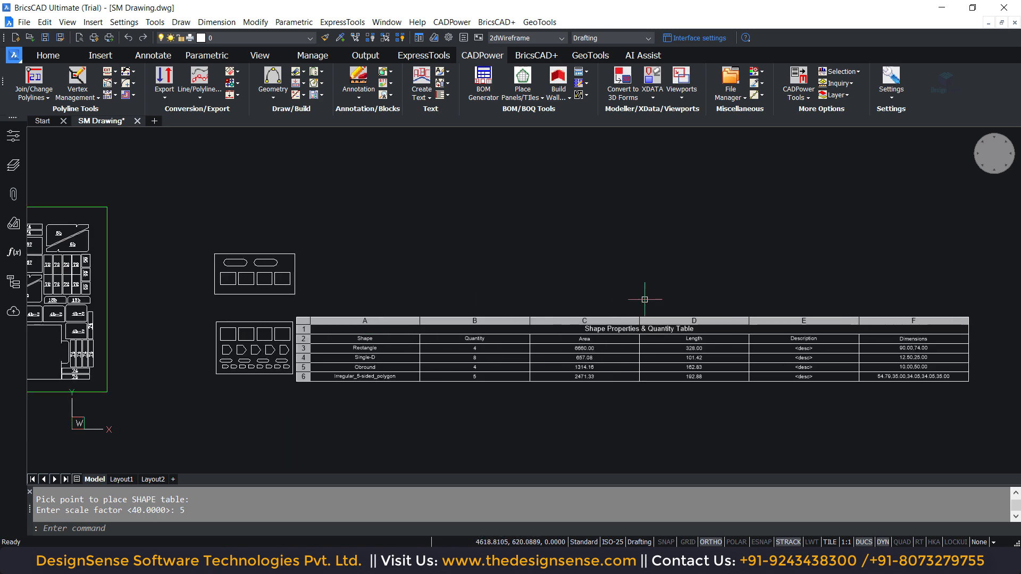
{"action": "left_click", "coordinate": [692, 286]}
{"action": "left_click", "coordinate": [532, 410]}
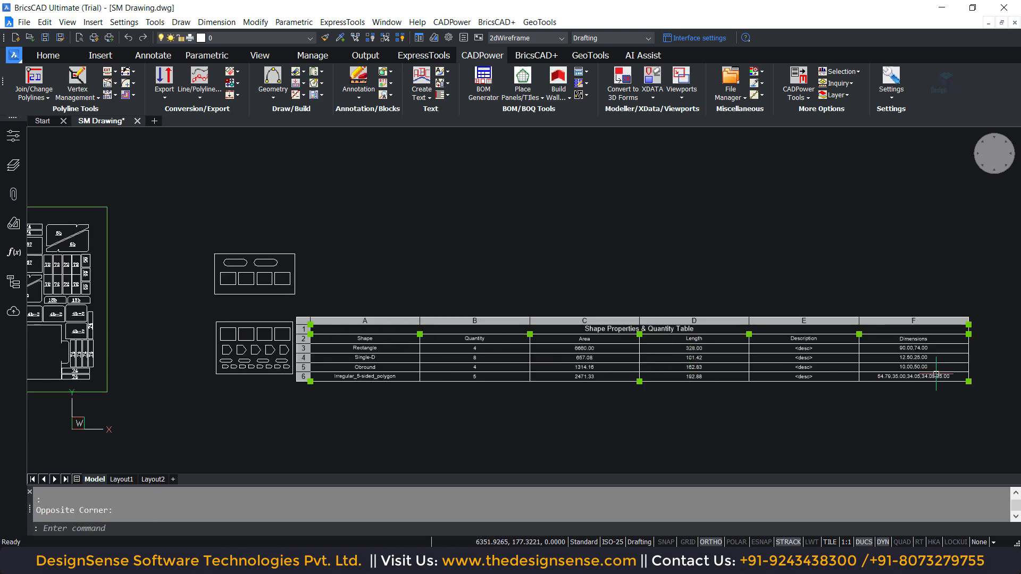
{"action": "key", "text": "Escape"}
{"action": "scroll", "coordinate": [428, 225], "scroll_direction": "up", "scroll_amount": 3}
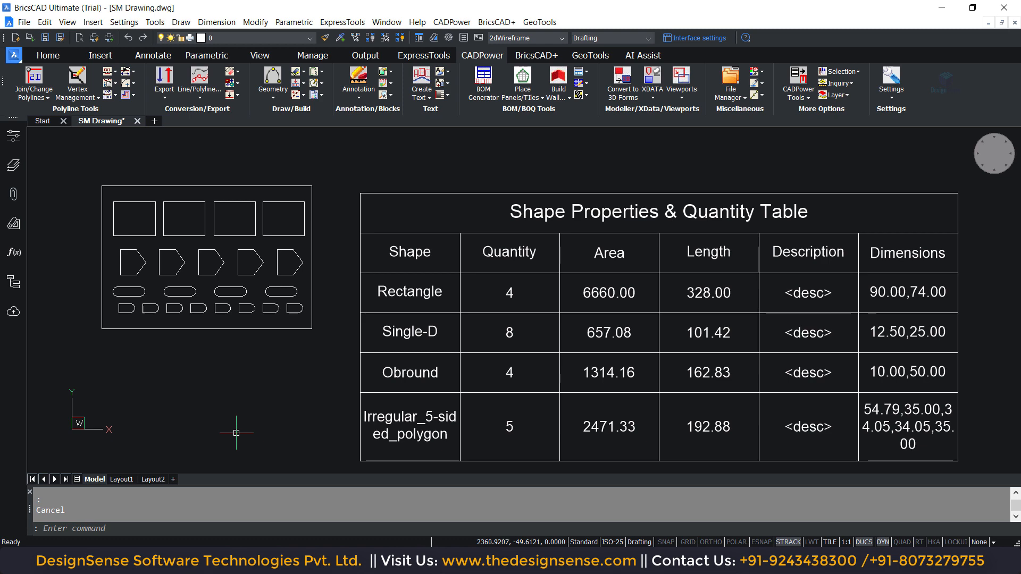
- Run CP_SHAPEMANAGER on the obrounds and rectangles inside the upper plate outline, continuing past the data preparation tip
{"action": "middle_click_drag", "start_coordinate": [349, 211], "coordinate": [347, 199]}
{"action": "middle_click_drag", "start_coordinate": [344, 238], "coordinate": [373, 476]}
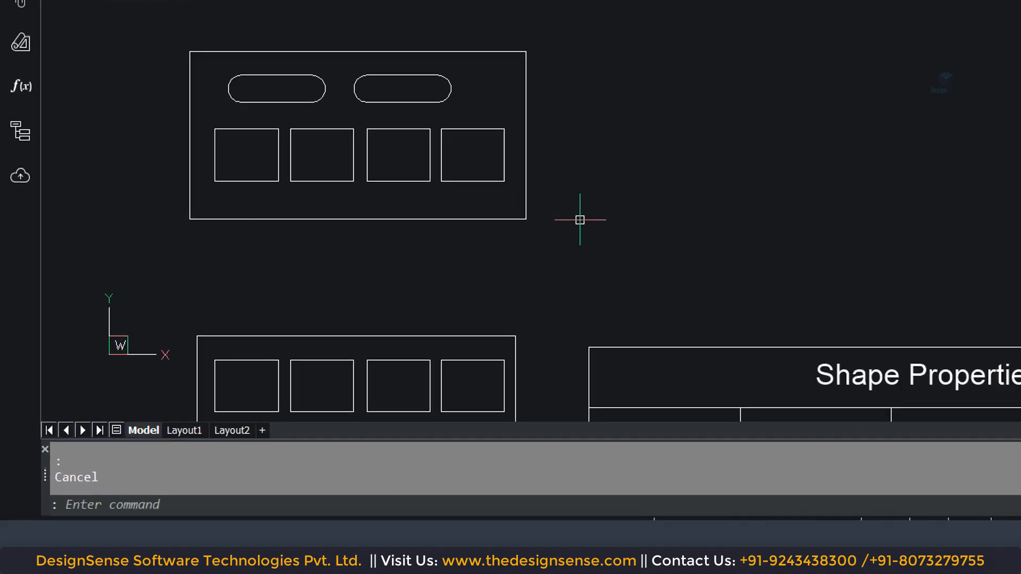
{"action": "type", "text": "CP_SHAPEMANAGER"}
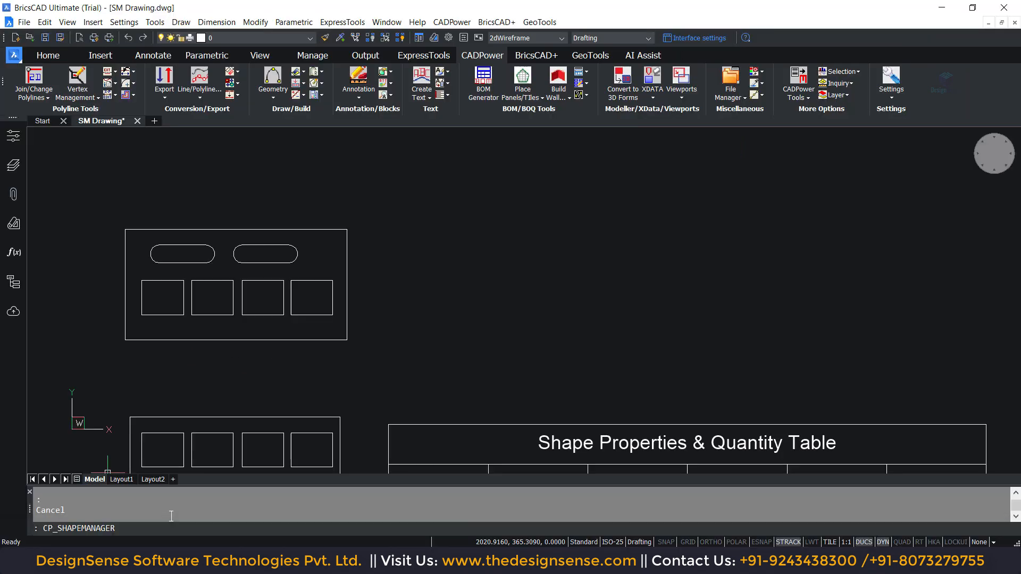
{"action": "key", "text": "Return"}
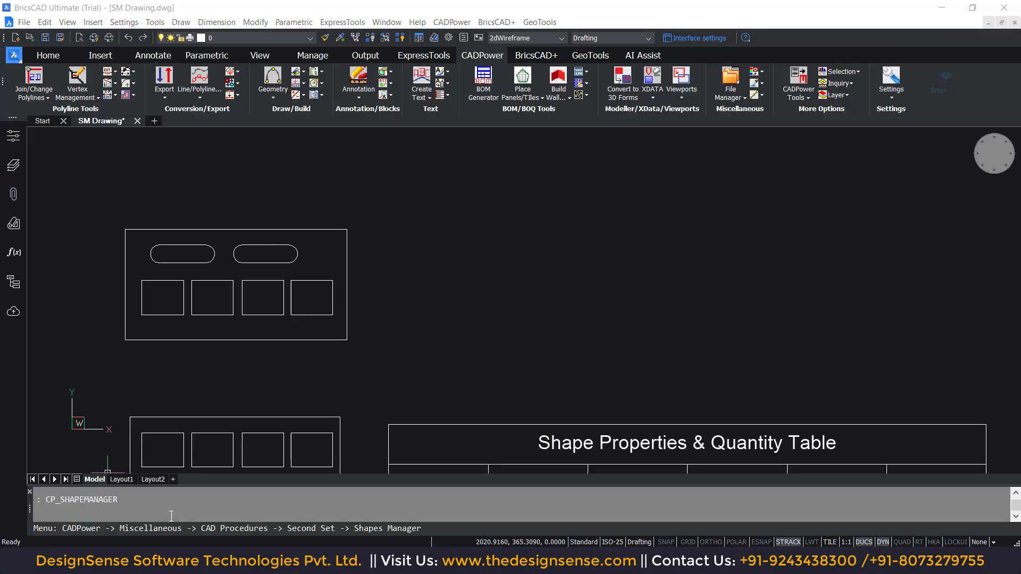
{"action": "left_click", "coordinate": [473, 372]}
{"action": "left_click", "coordinate": [134, 182]}
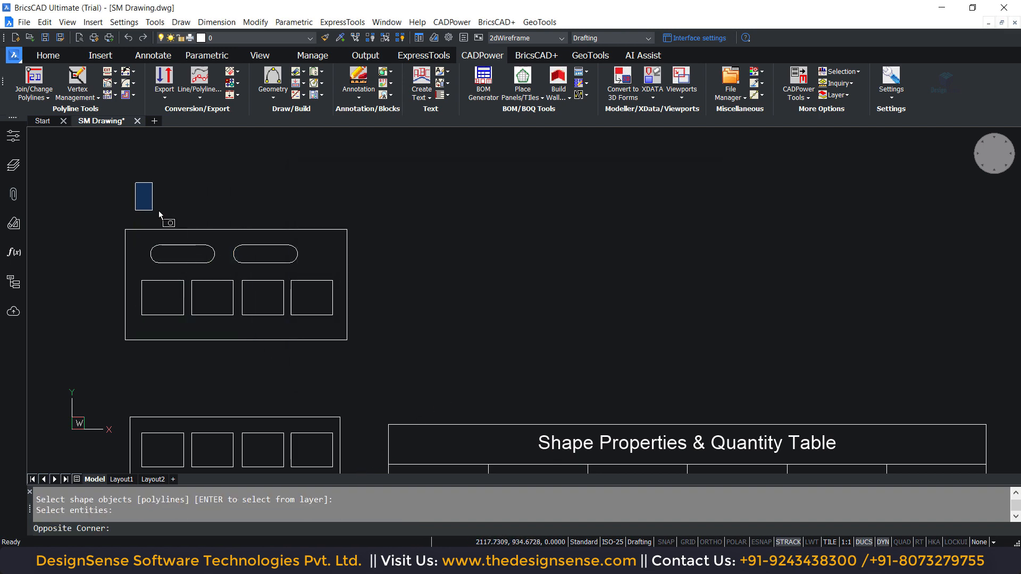
{"action": "left_click", "coordinate": [341, 362]}
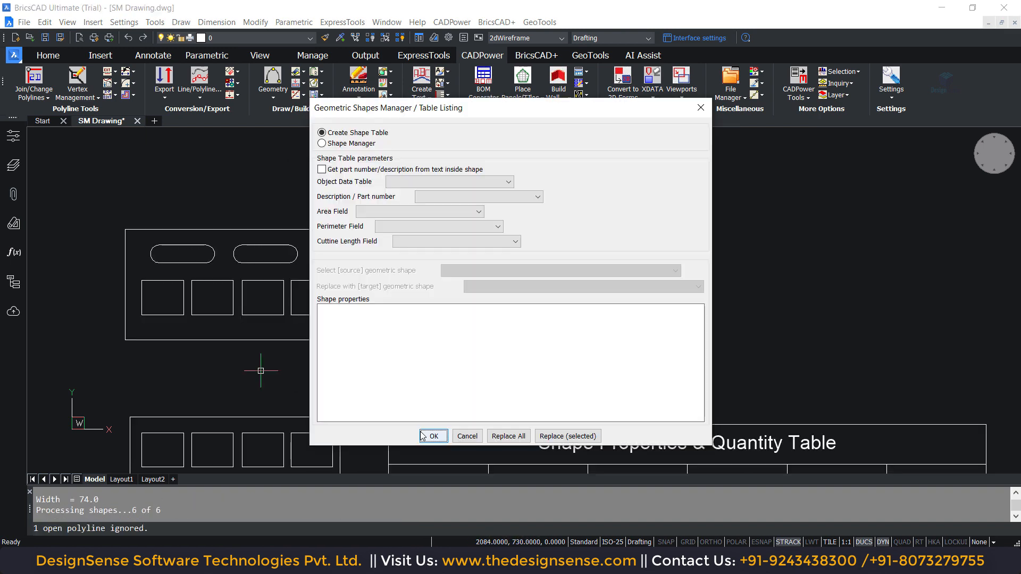
- Create a shape table without object data and place it beside the upper plate at a scale factor of 5
{"action": "left_click", "coordinate": [423, 434]}
{"action": "left_click", "coordinate": [660, 282]}
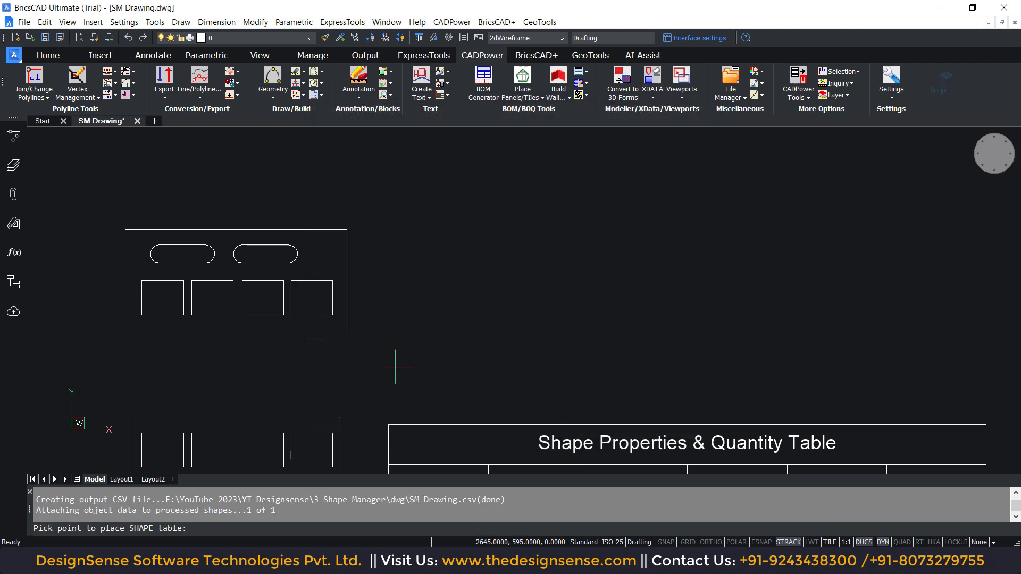
{"action": "left_click", "coordinate": [396, 215]}
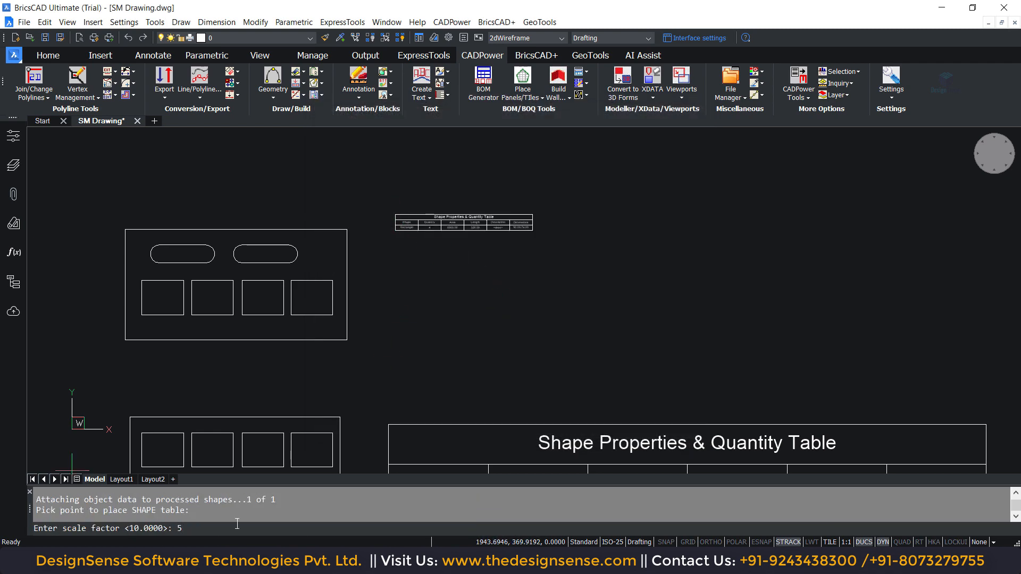
{"action": "type", "text": "5"}
{"action": "key", "text": "Return"}
- Check the upper plate's rectangles and obrounds against the entries in its new shape table
{"action": "middle_click_drag", "start_coordinate": [443, 378], "coordinate": [396, 389]}
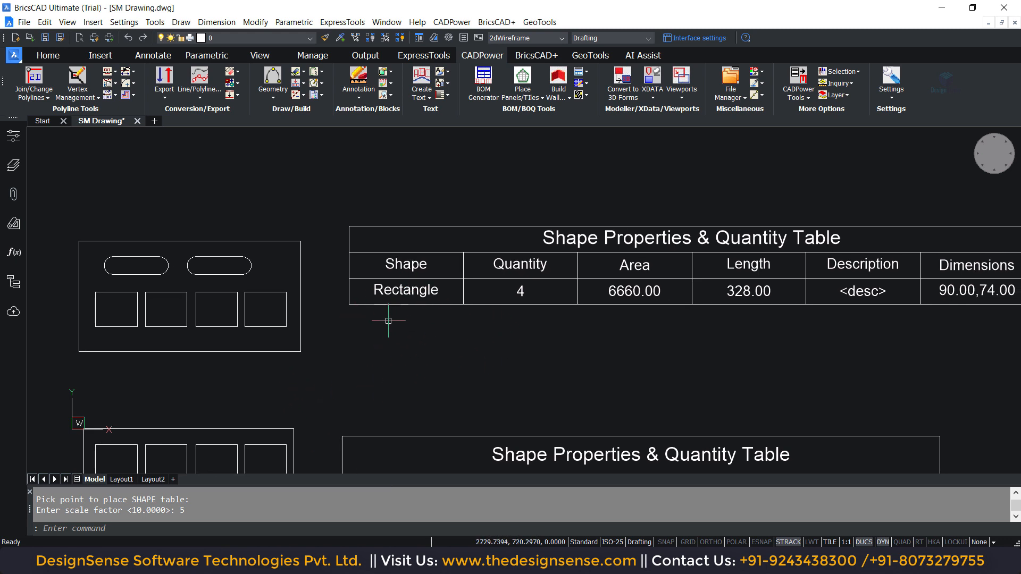
{"action": "left_click", "coordinate": [206, 323]}
{"action": "left_click", "coordinate": [422, 292]}
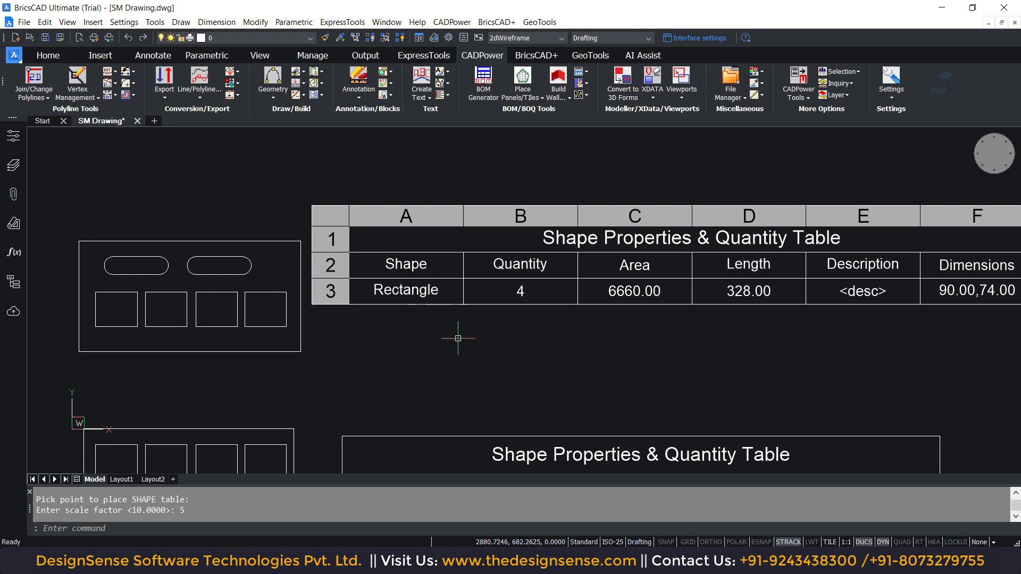
{"action": "left_click", "coordinate": [248, 264]}
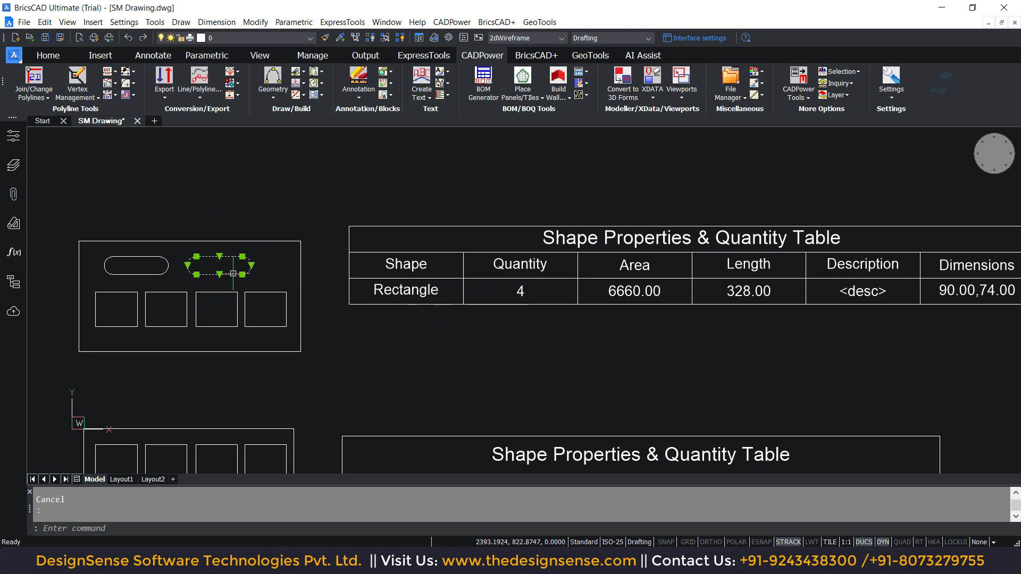
{"action": "key", "text": "Escape"}
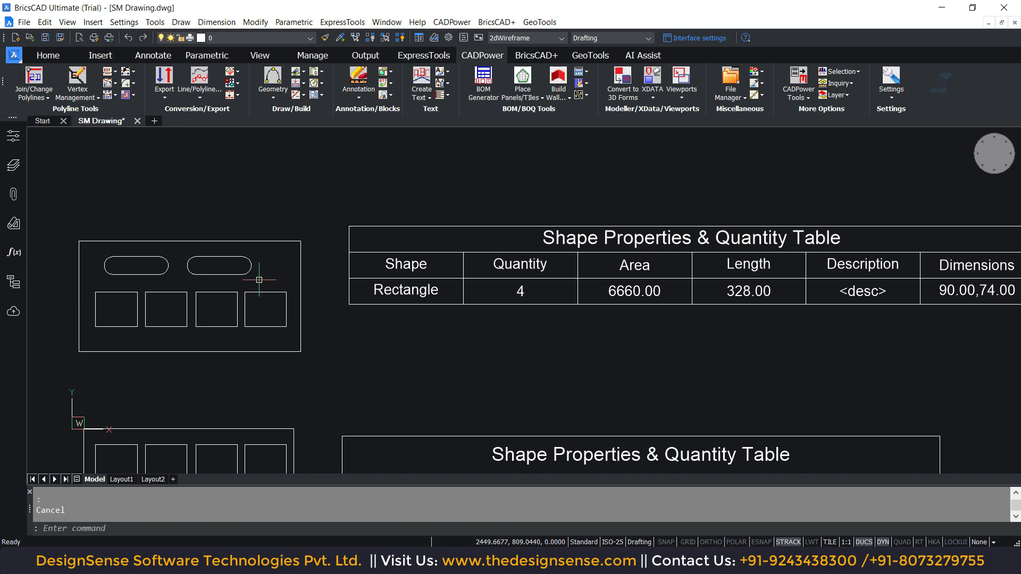
- Close the two obround polylines in the upper plate with the polyline edit's Close option
{"action": "double_click", "coordinate": [231, 275]}
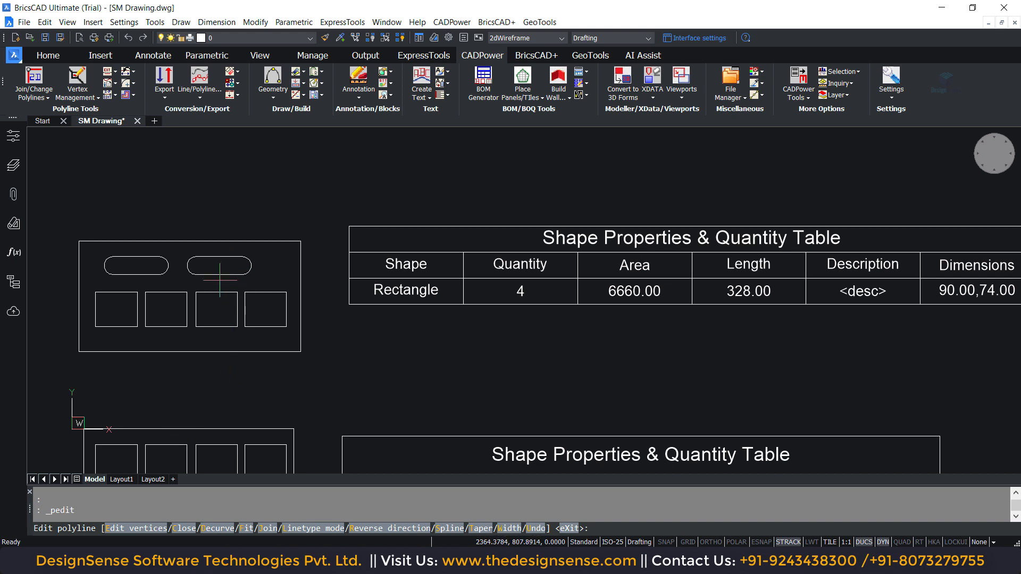
{"action": "left_click", "coordinate": [190, 533]}
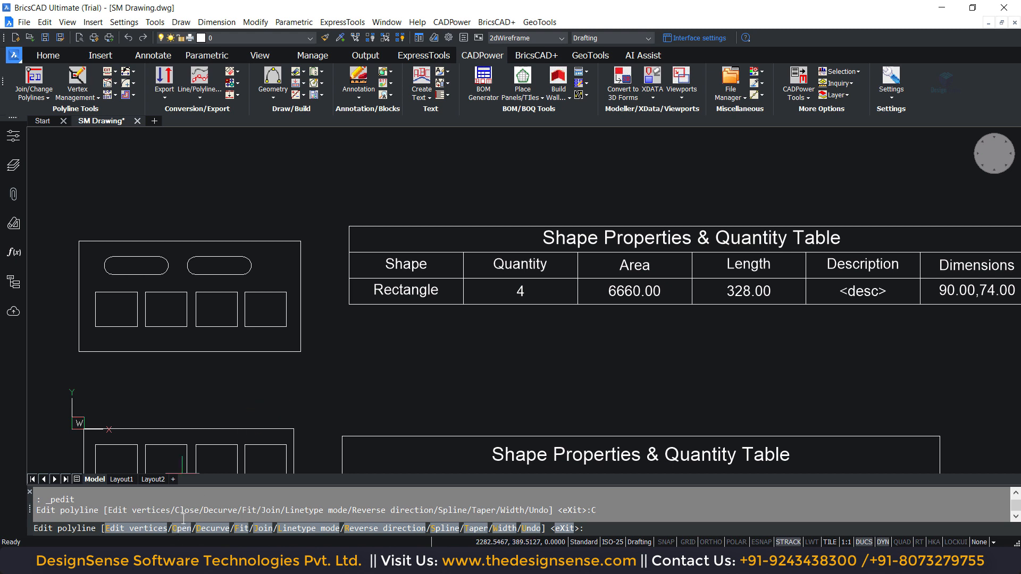
{"action": "key", "text": "Escape"}
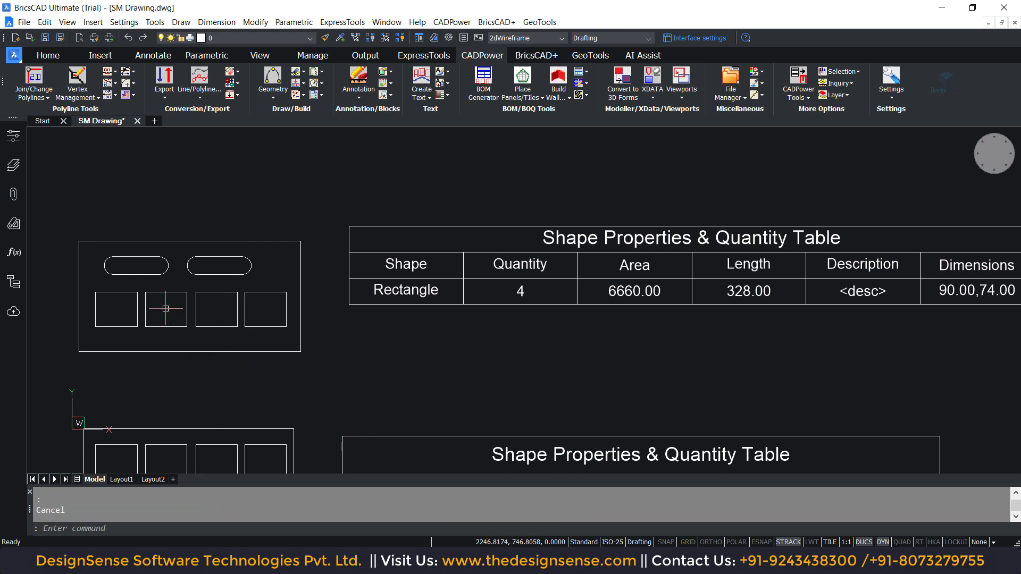
{"action": "double_click", "coordinate": [153, 275]}
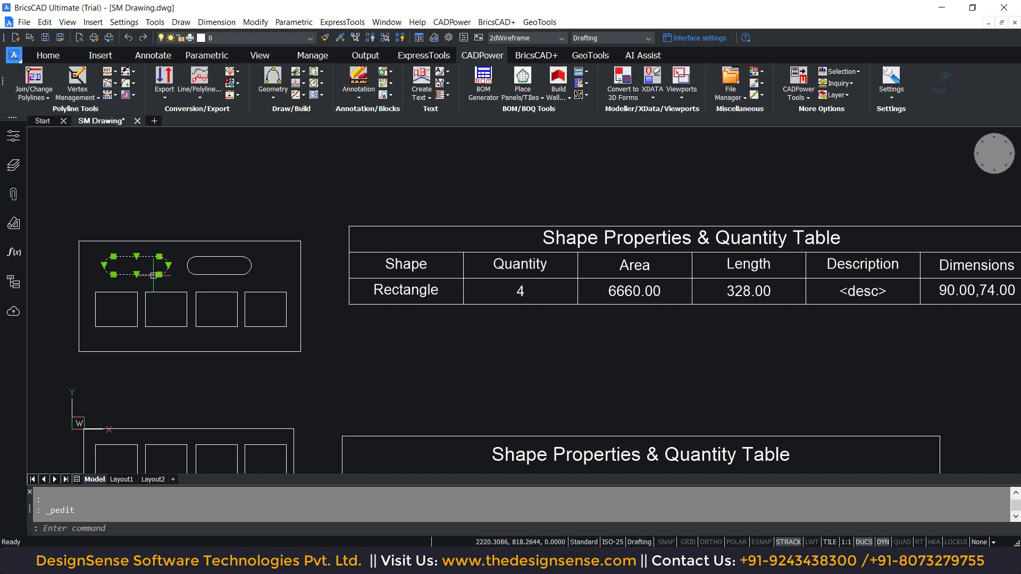
{"action": "left_click", "coordinate": [179, 529]}
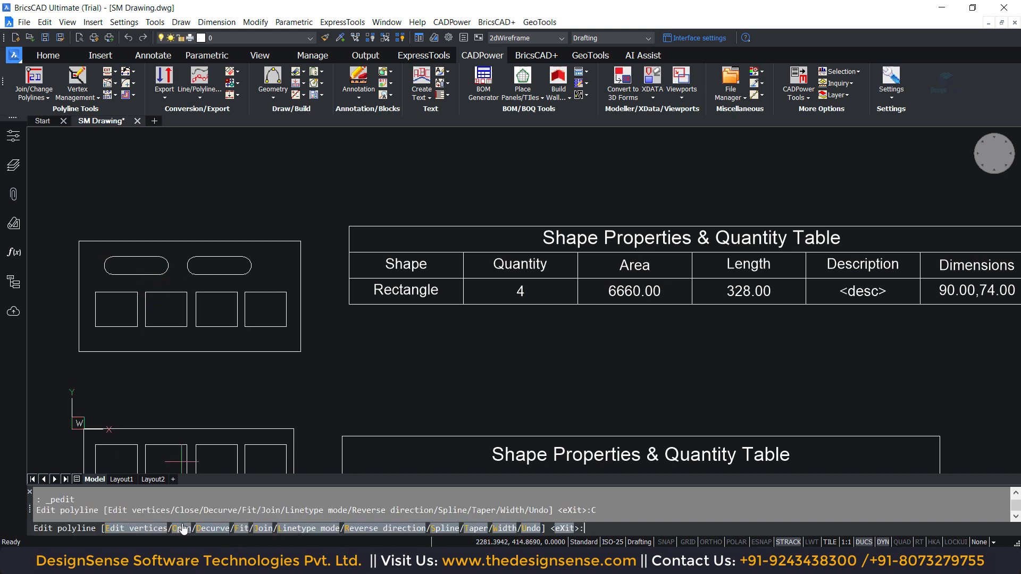
{"action": "key", "text": "Escape"}
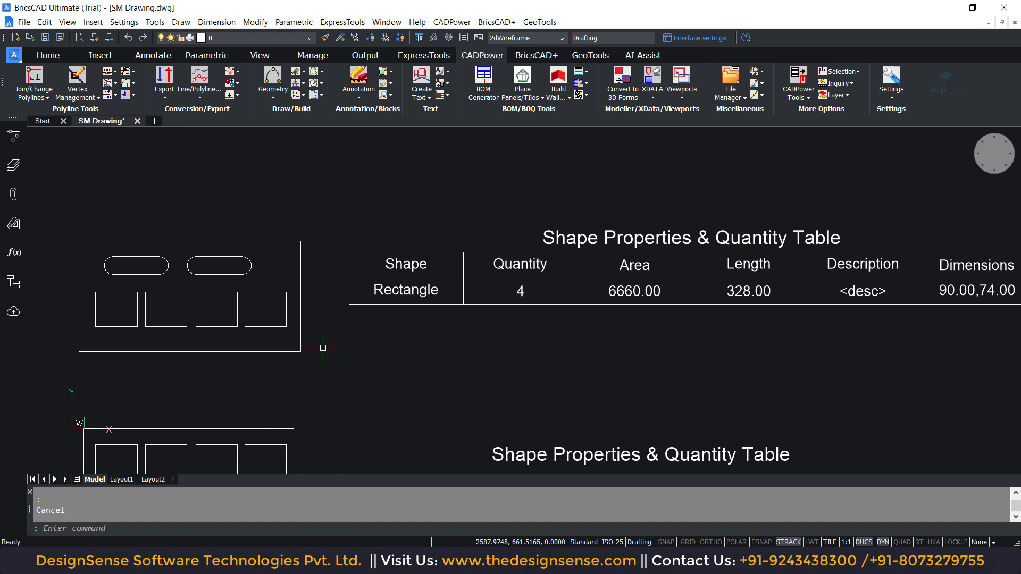
- Rerun CP_SHAPEMANAGER on the upper plate's two closed obrounds and four rectangles, continuing past the data preparation tip
{"action": "type", "text": "CP_SHAPEMANAGER"}
{"action": "key", "text": "Return"}
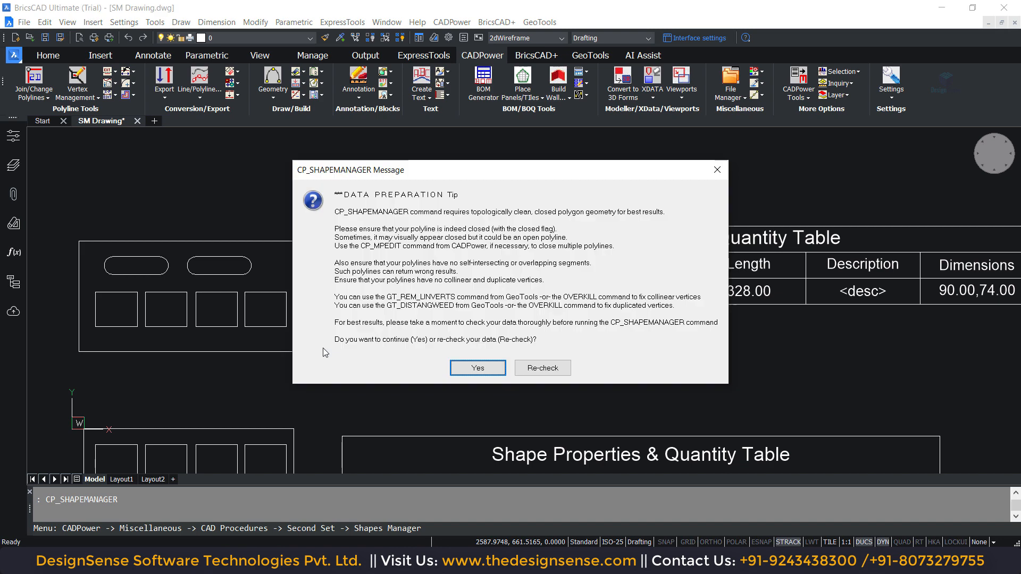
{"action": "left_click", "coordinate": [474, 367]}
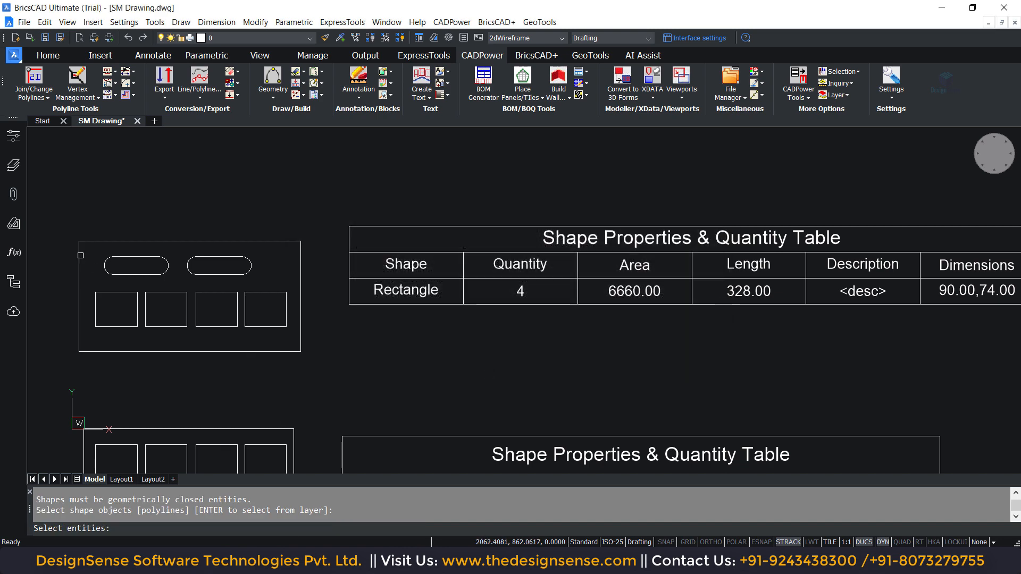
{"action": "left_click", "coordinate": [78, 188]}
{"action": "left_click", "coordinate": [297, 383]}
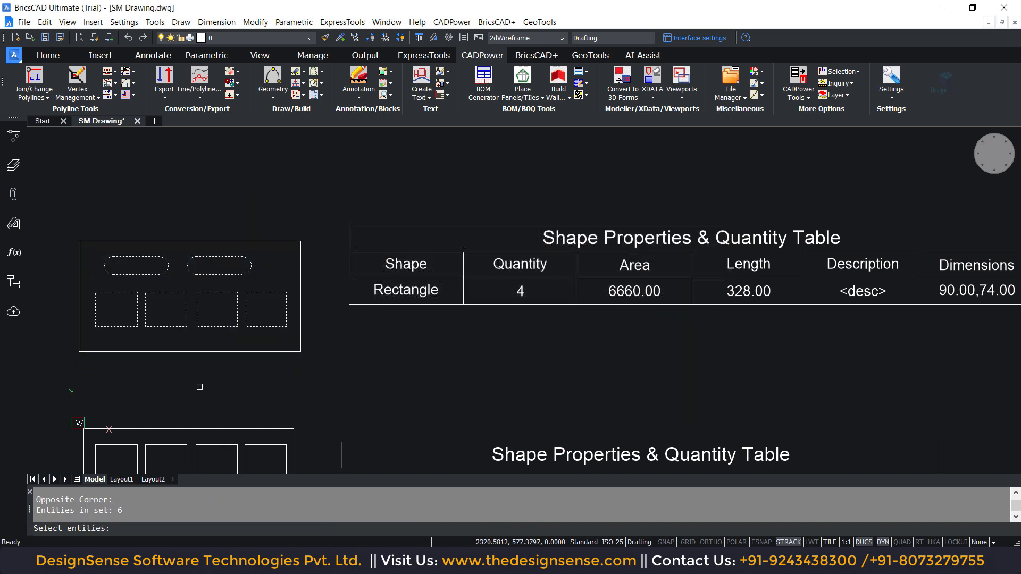
{"action": "key", "text": "Return"}
- Create a shape table without object data and place it above the upper plate's existing table at a scale factor of 5
{"action": "left_click", "coordinate": [434, 436]}
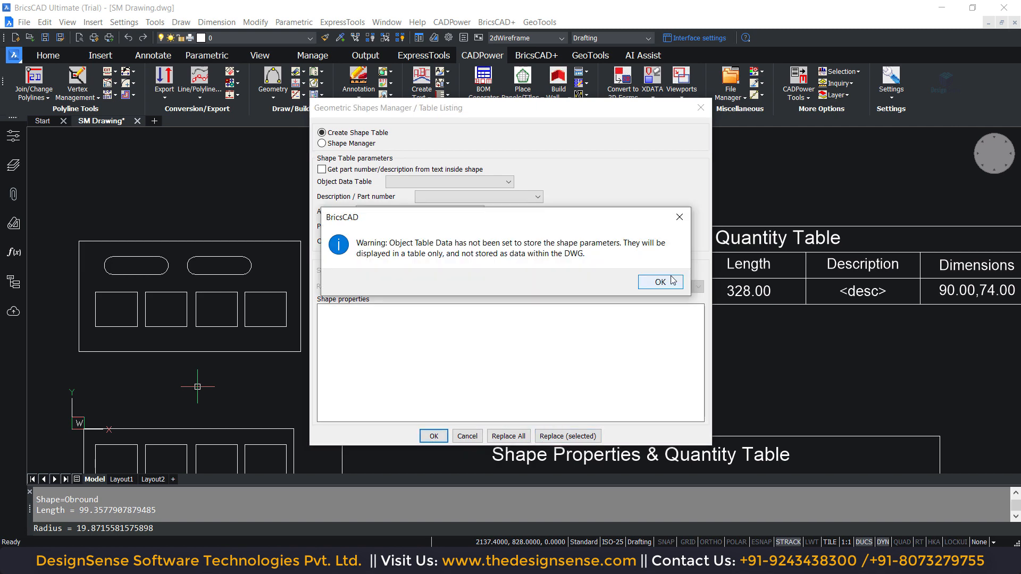
{"action": "left_click", "coordinate": [667, 280]}
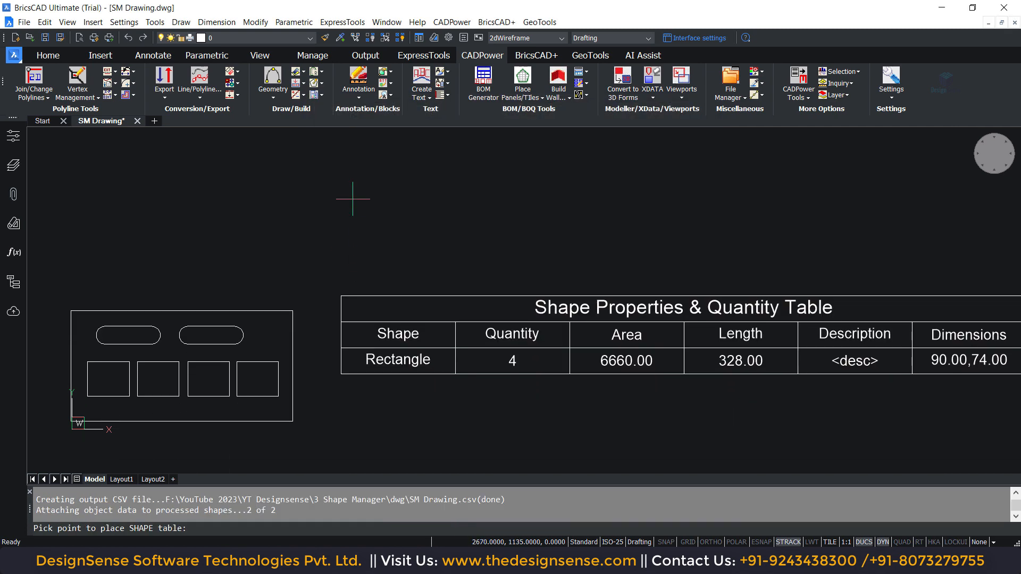
{"action": "left_click", "coordinate": [351, 158]}
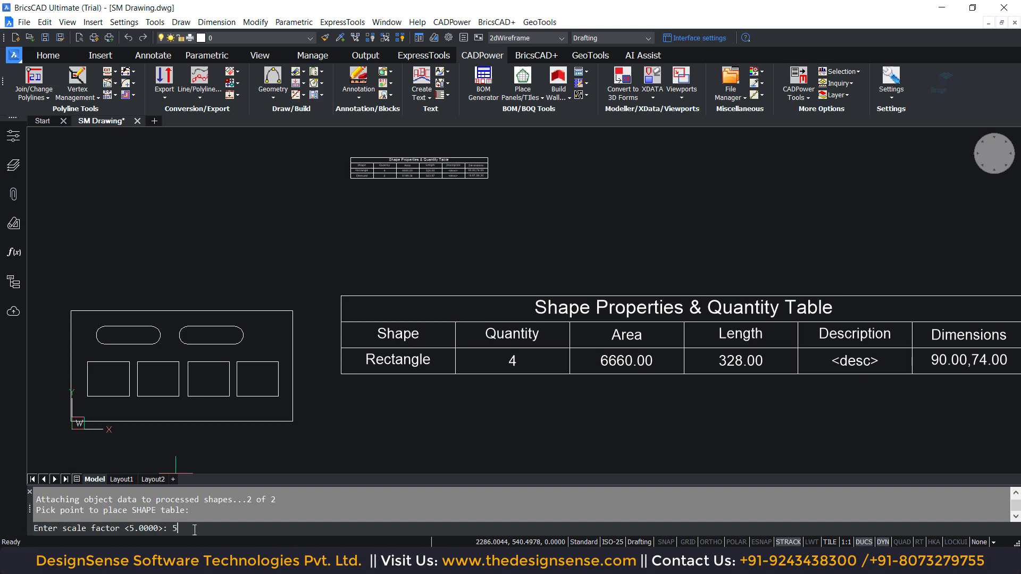
{"action": "type", "text": "5"}
{"action": "key", "text": "Return"}
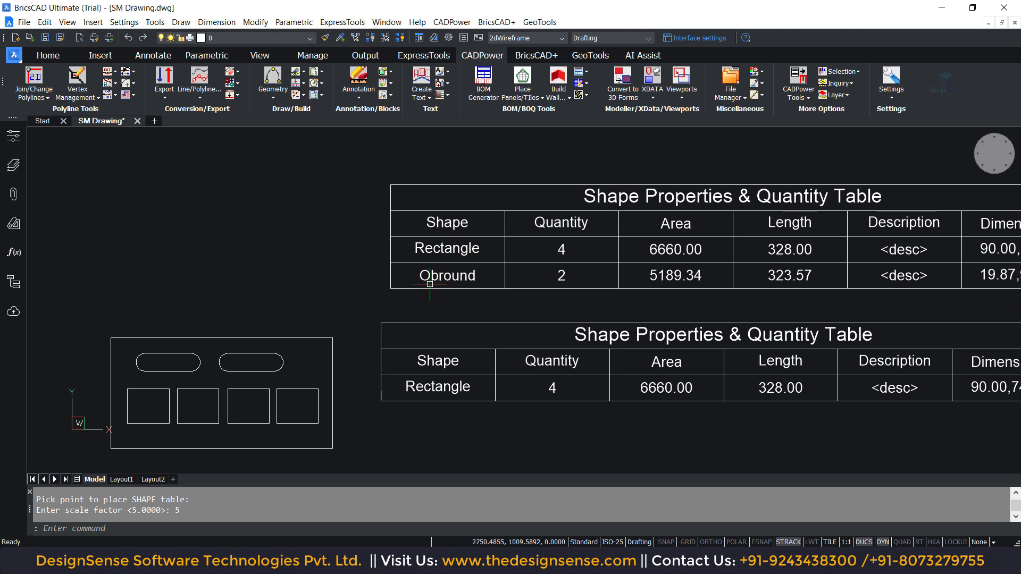
{"action": "left_click", "coordinate": [450, 283]}
{"action": "key", "text": "Escape"}
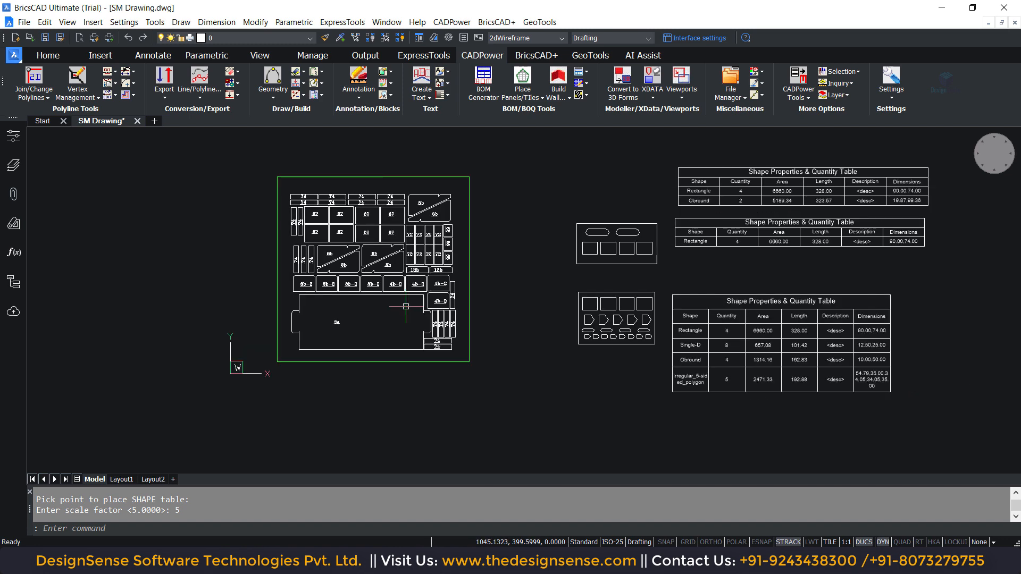
- Run CP_SHAPEMANAGER on all the labelled parts nested inside the green sheet outline, continuing past the data preparation tip
{"action": "type", "text": "CP_SHAPEMANAGER"}
{"action": "key", "text": "Return"}
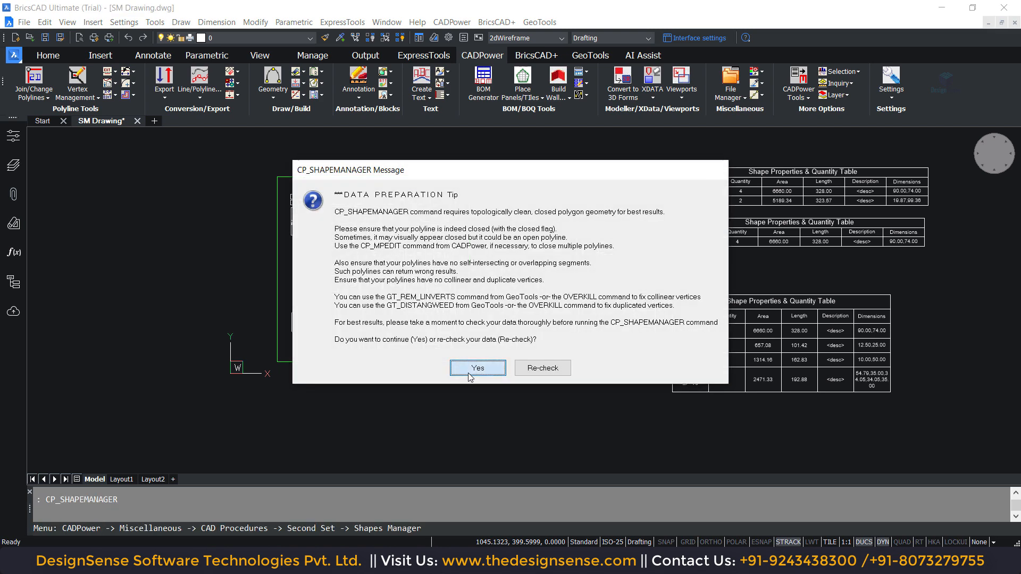
{"action": "left_click", "coordinate": [478, 367]}
{"action": "left_click", "coordinate": [282, 141]}
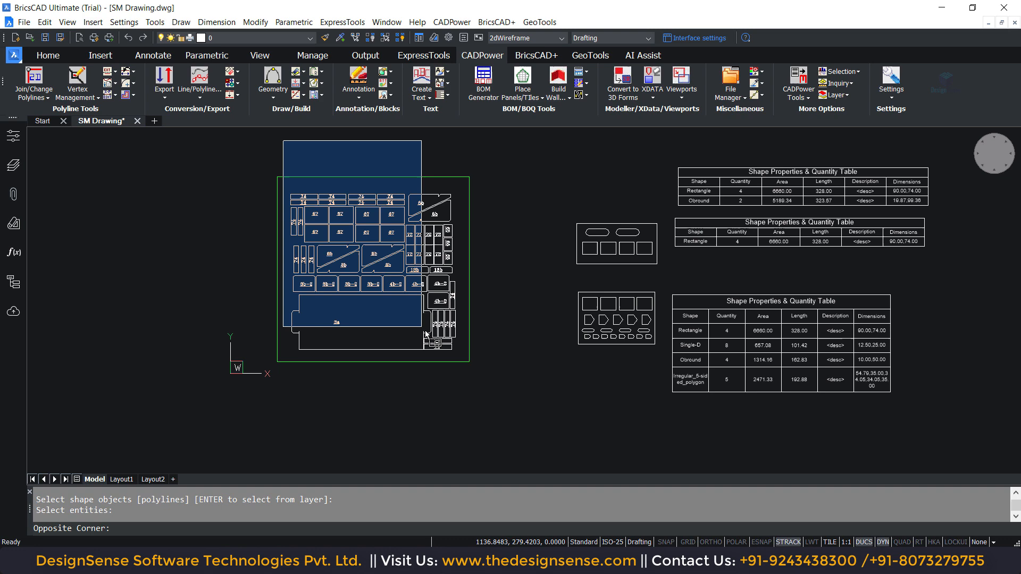
{"action": "left_click", "coordinate": [463, 388]}
{"action": "key", "text": "Return"}
- Create a shape table without object data for the nested parts and place it below the sheet at a scale factor of 5
{"action": "left_click", "coordinate": [434, 436]}
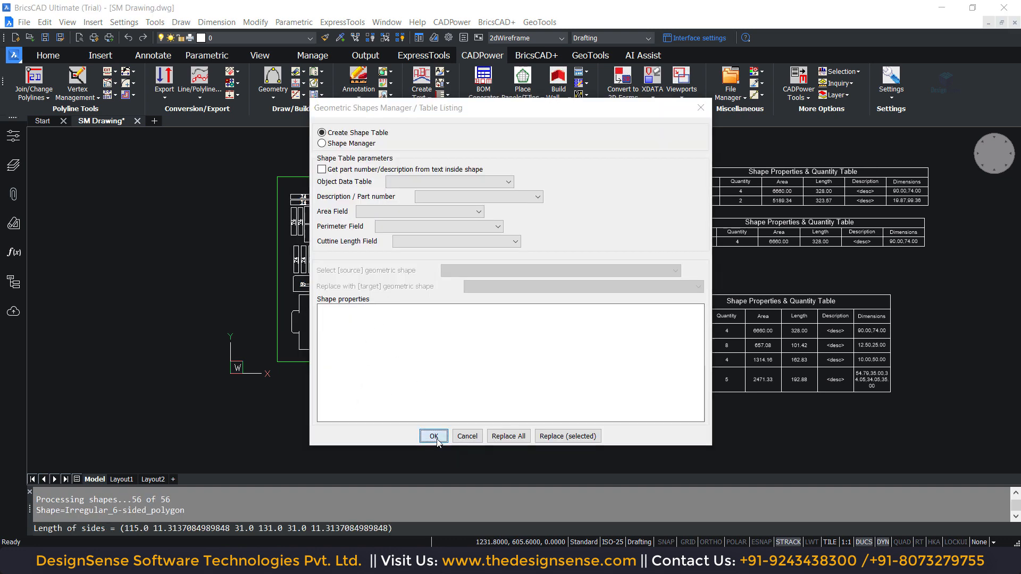
{"action": "left_click", "coordinate": [661, 283]}
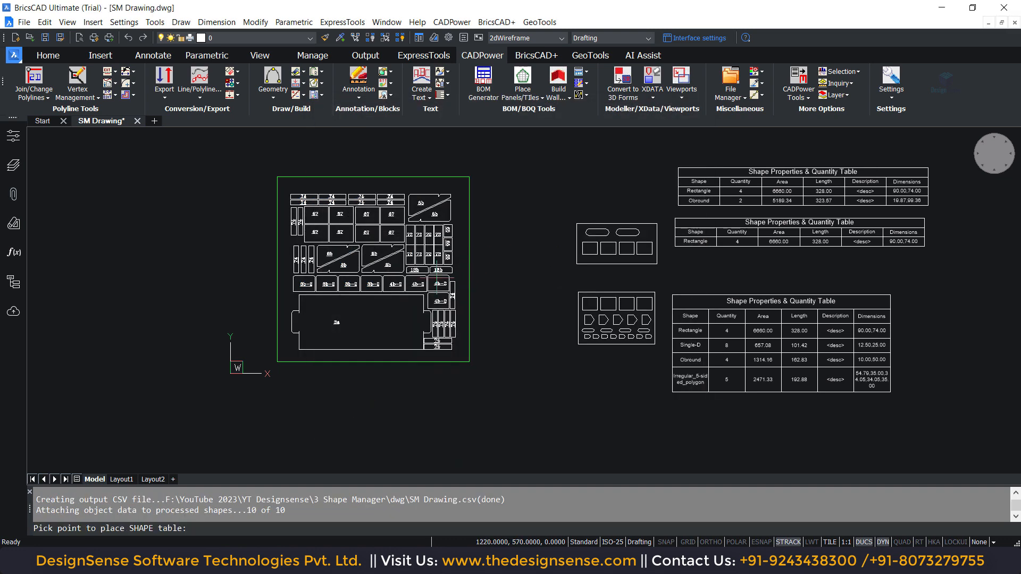
{"action": "left_click", "coordinate": [299, 417]}
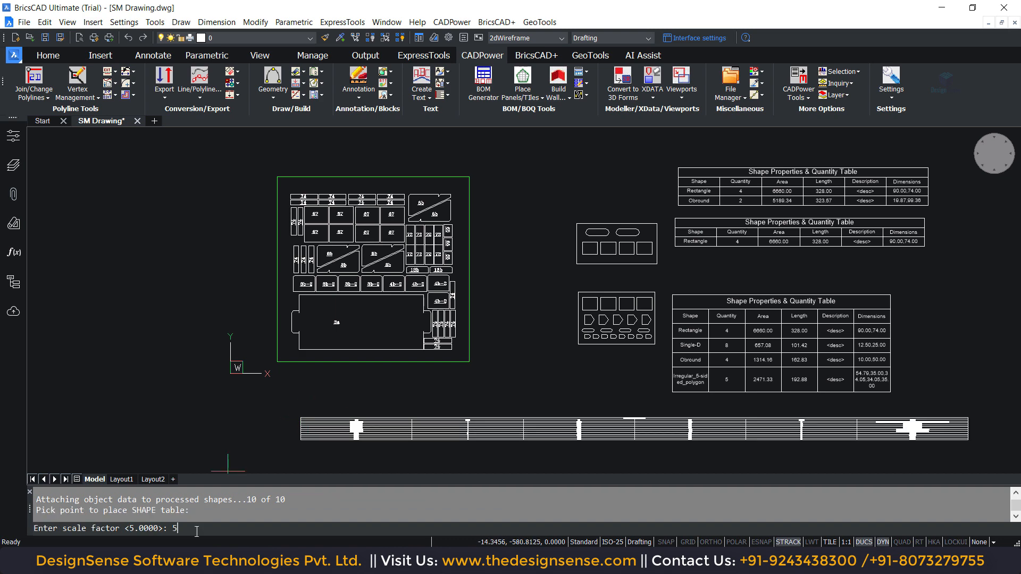
{"action": "type", "text": "5"}
{"action": "key", "text": "Return"}
- Stretch the nested parts' overly wide shape table by its lower far corner to make it narrower and taller
{"action": "scroll", "coordinate": [305, 342], "scroll_direction": "down", "scroll_amount": 4}
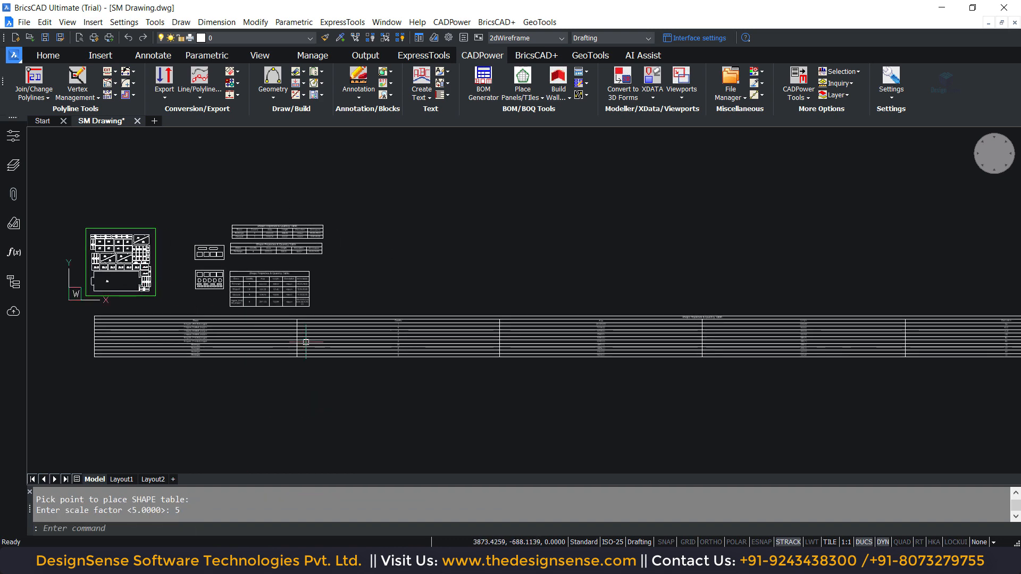
{"action": "scroll", "coordinate": [367, 361], "scroll_direction": "down", "scroll_amount": 3}
{"action": "left_click", "coordinate": [617, 319]}
{"action": "left_click", "coordinate": [463, 385]}
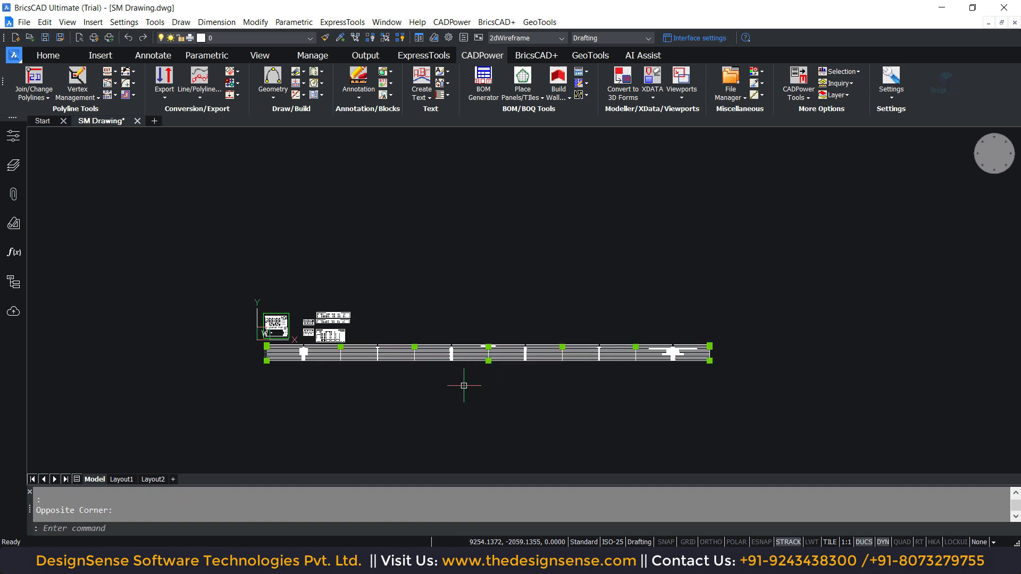
{"action": "left_click", "coordinate": [710, 361]}
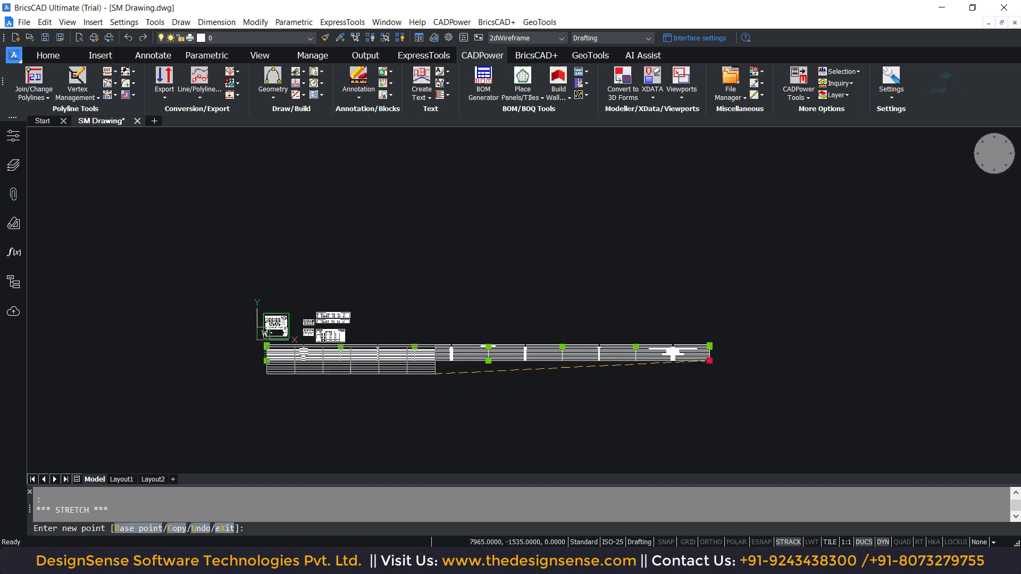
{"action": "key", "text": "Escape"}
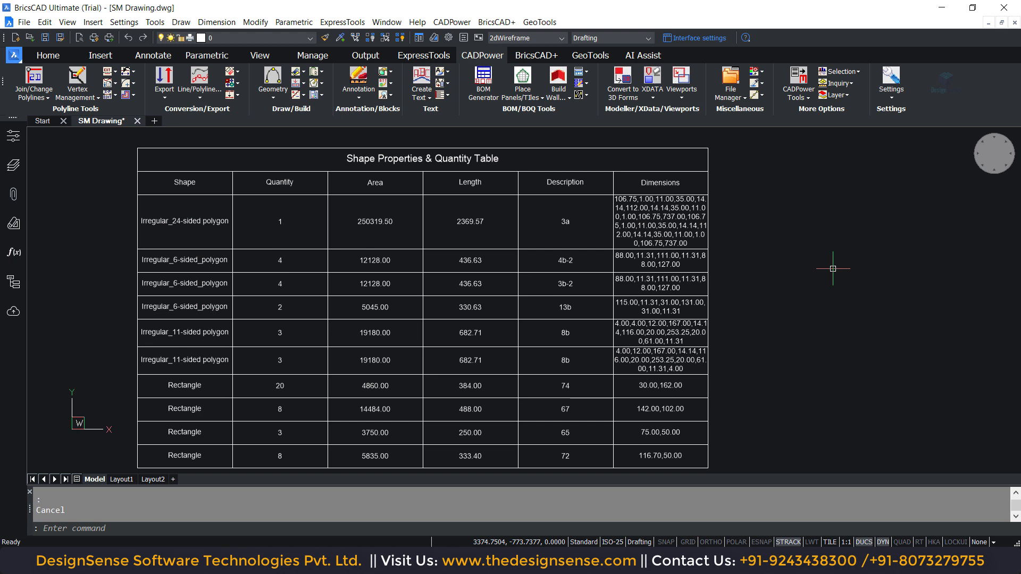